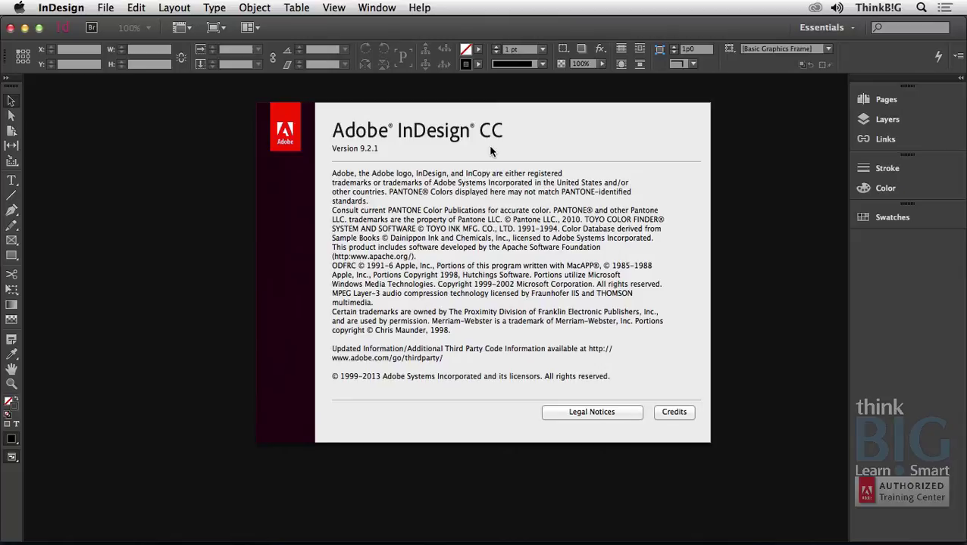
Step: Dismiss the About screen and create a new Letter-size document, Untitled-8, with default margins
click(288, 113)
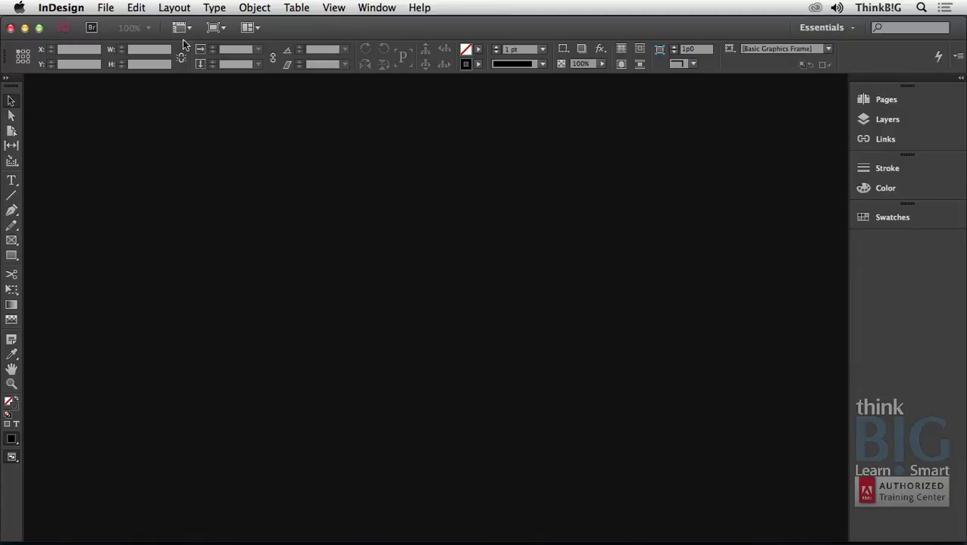
click(104, 6)
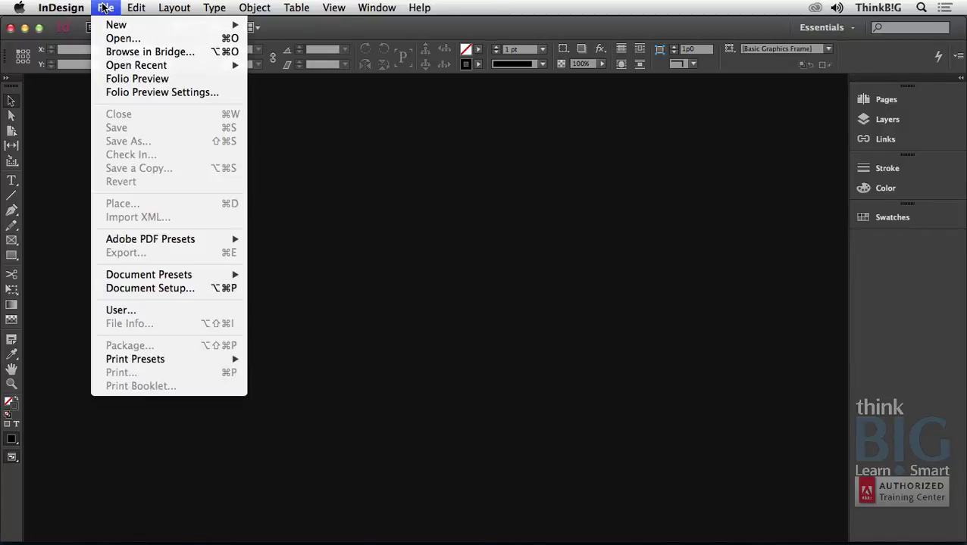
mouse_move(150, 25)
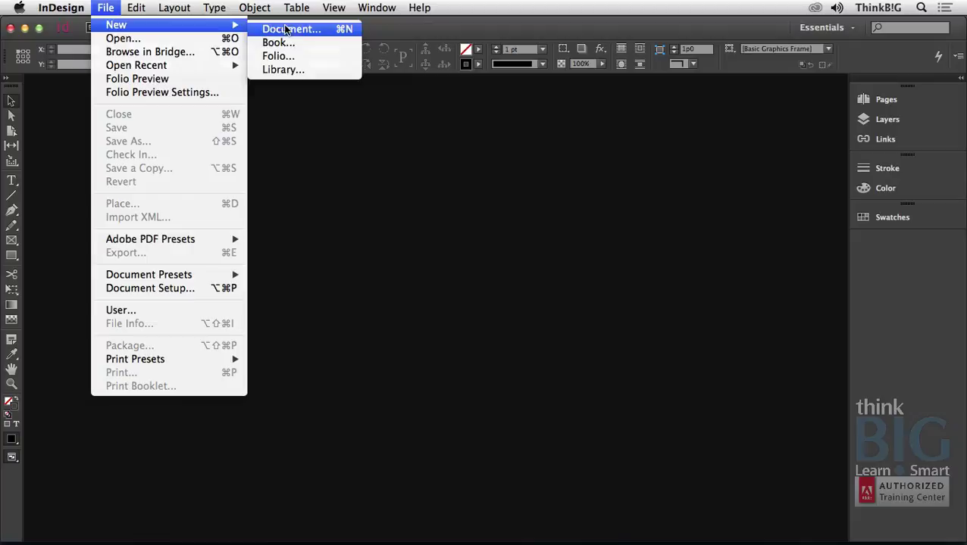
click(326, 27)
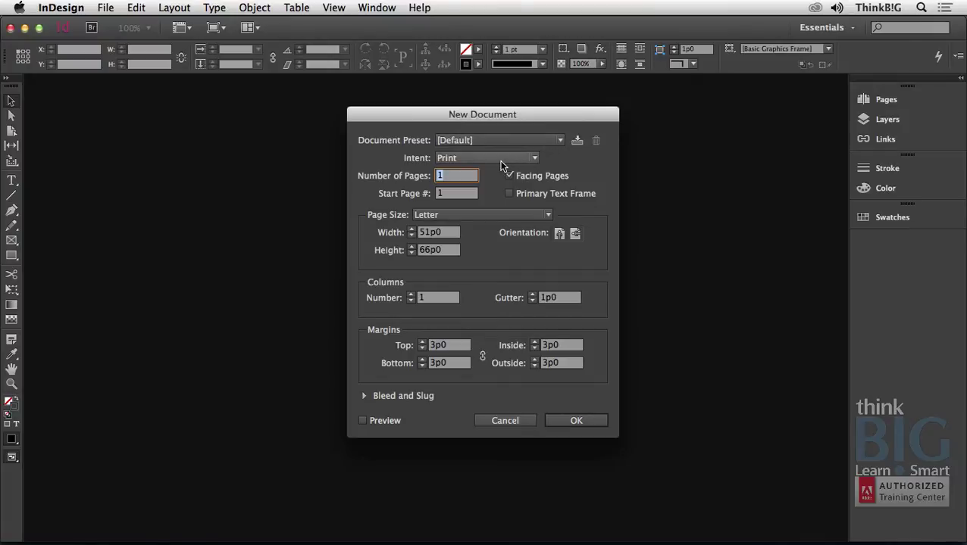
click(562, 419)
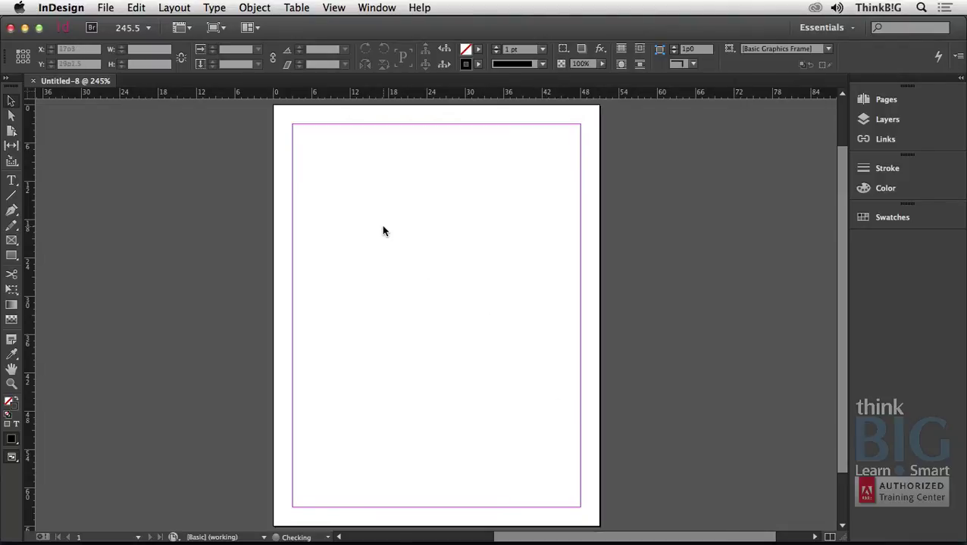
Step: Load beach.psd from the 1 Placing Graphics folder into the place cursor
click(105, 8)
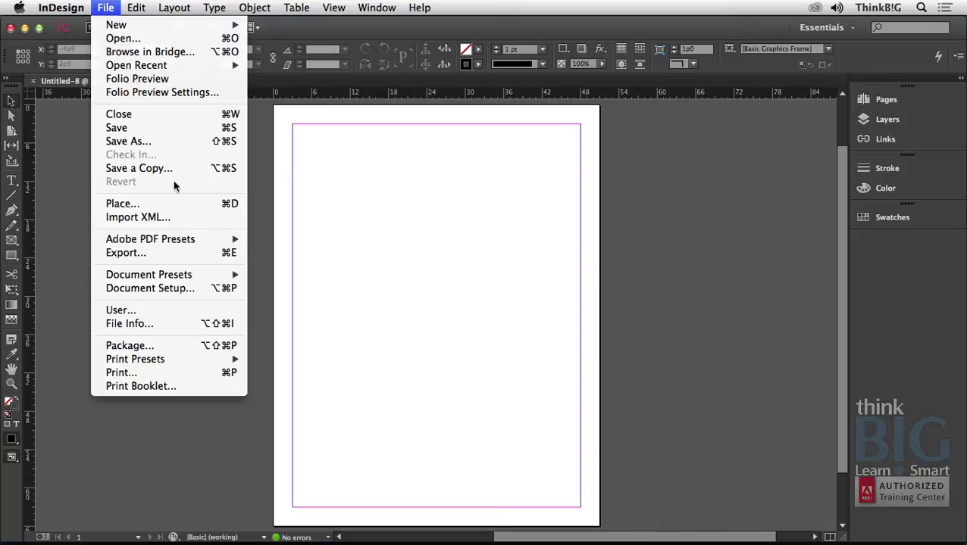
click(214, 205)
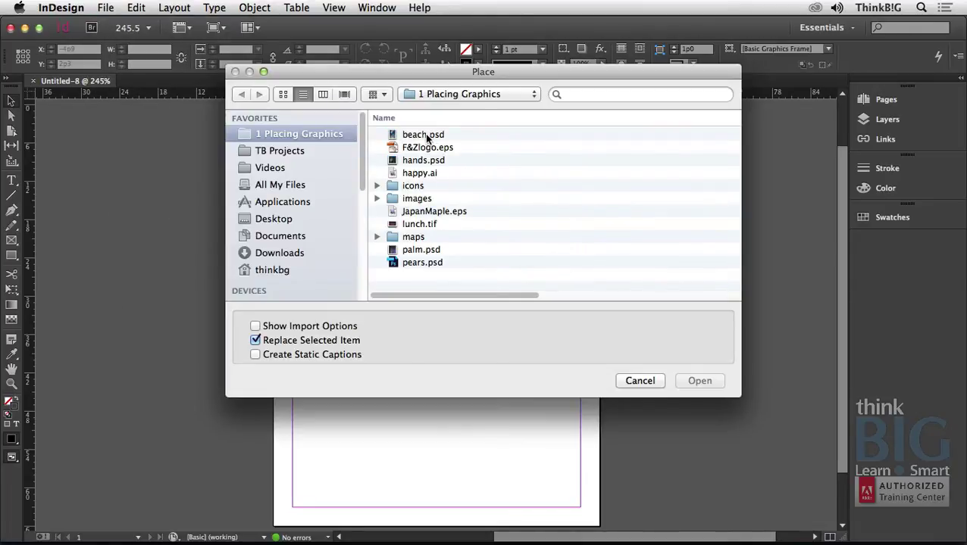
click(430, 135)
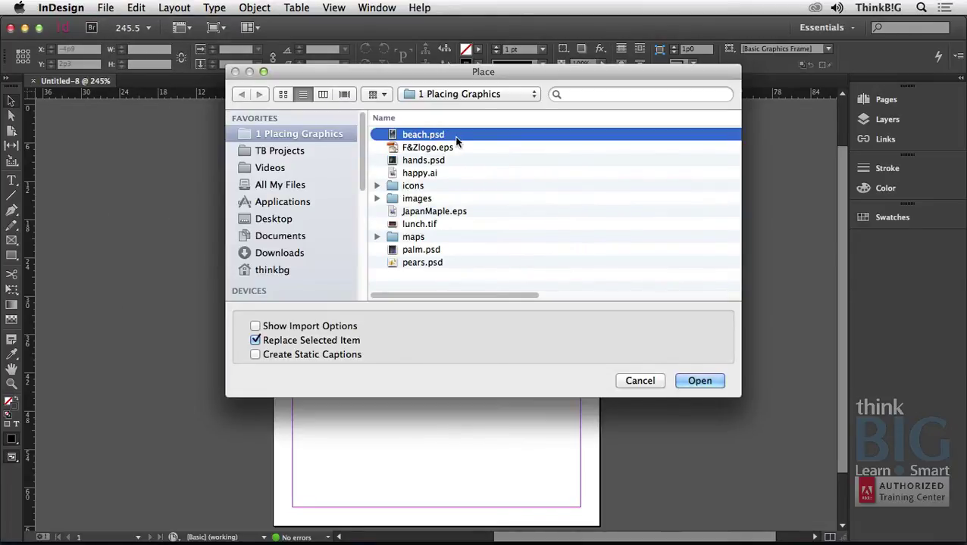
click(700, 381)
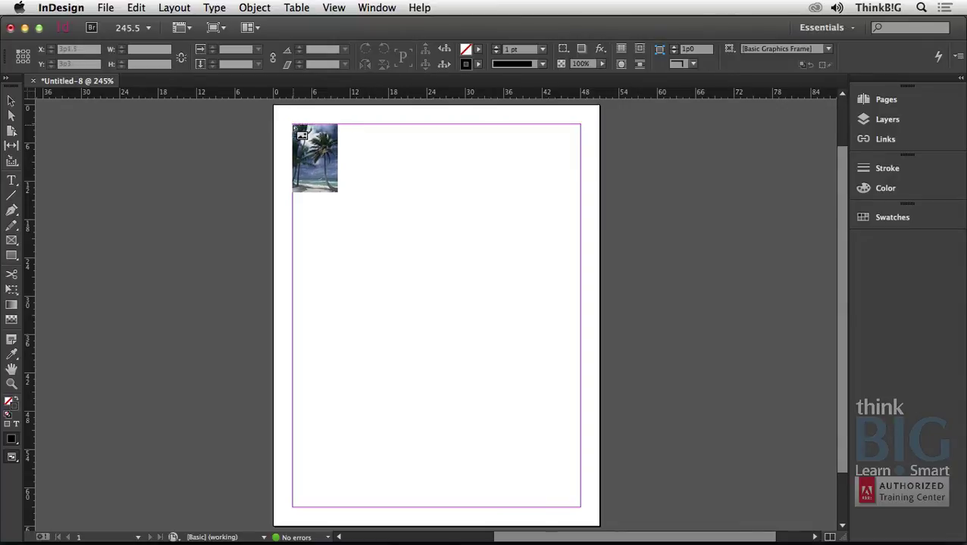
Step: Place the beach photo at the top-left margin and move it right to X 8p4.5
click(294, 125)
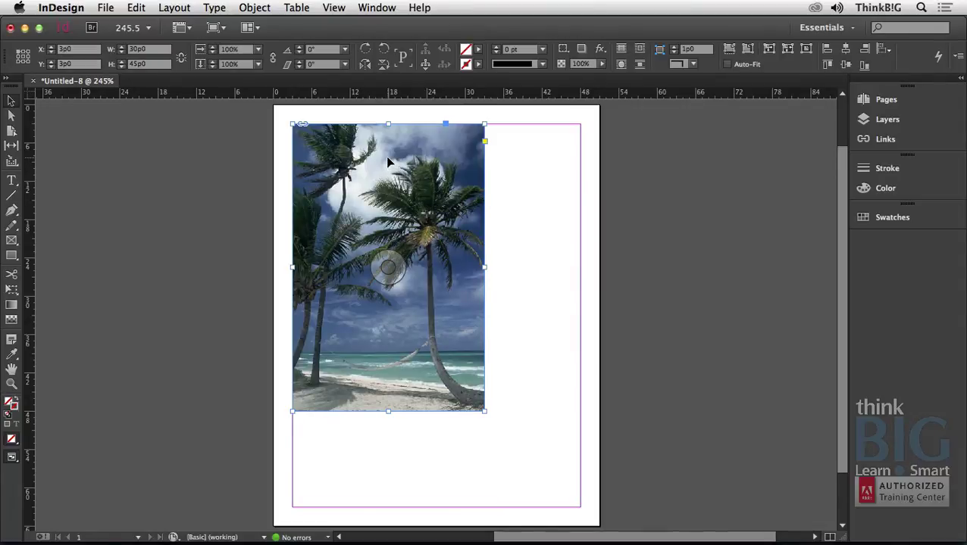
drag(387, 159, 424, 160)
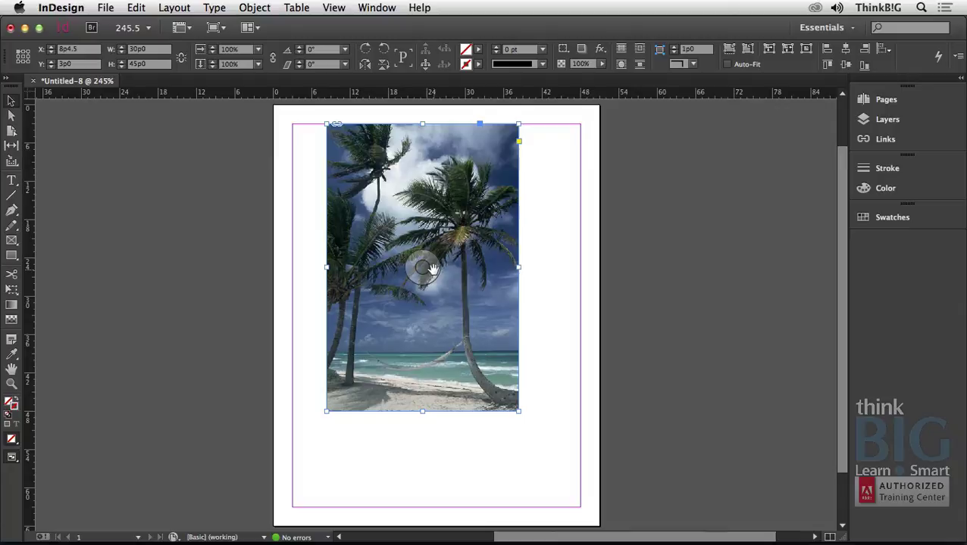
drag(431, 271, 421, 270)
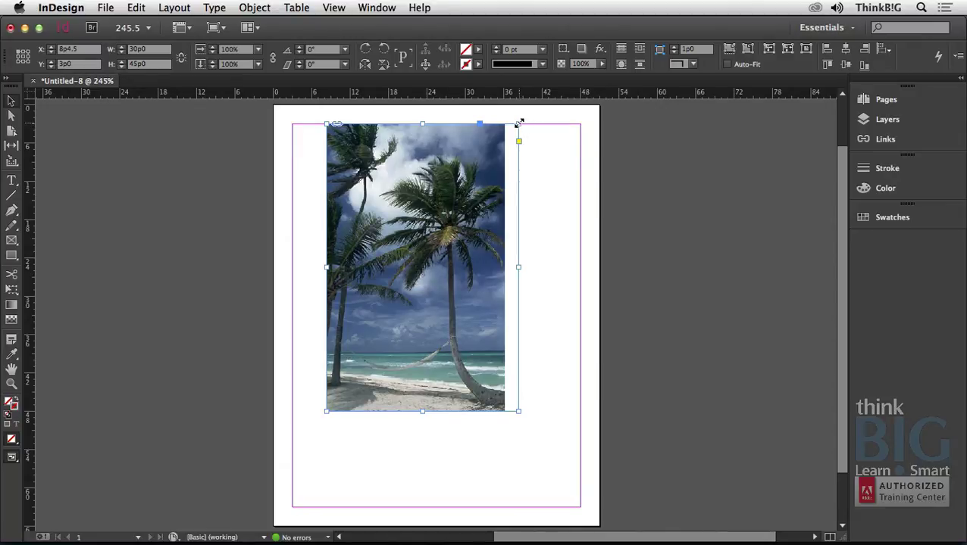
Step: Crop the beach photo frame to 26p1.5 by 38p3 and select the photo inside
drag(519, 122, 494, 156)
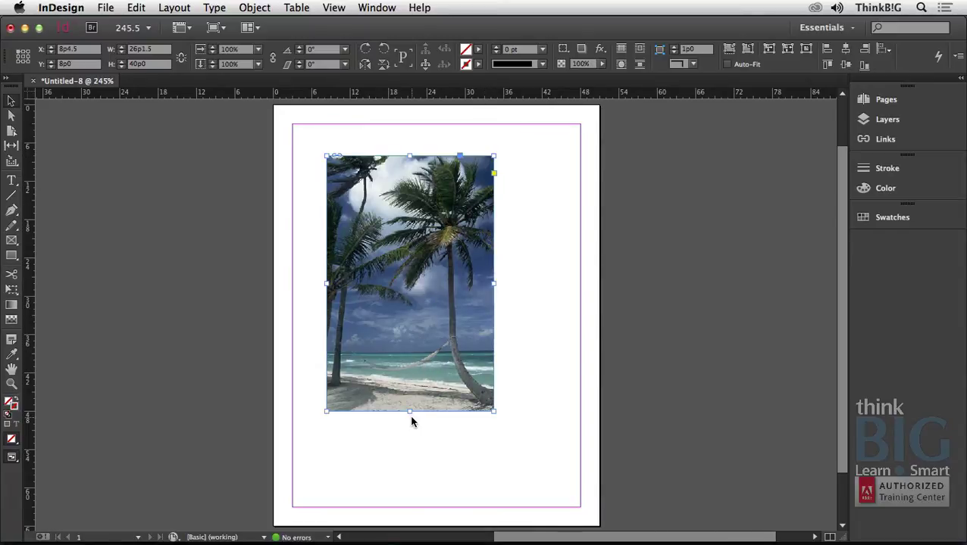
drag(409, 411, 409, 400)
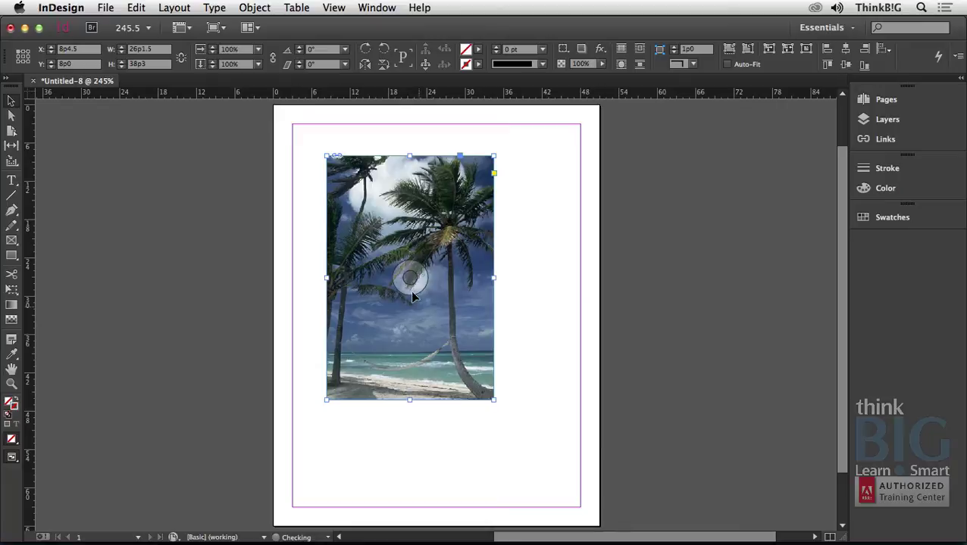
drag(411, 275, 410, 275)
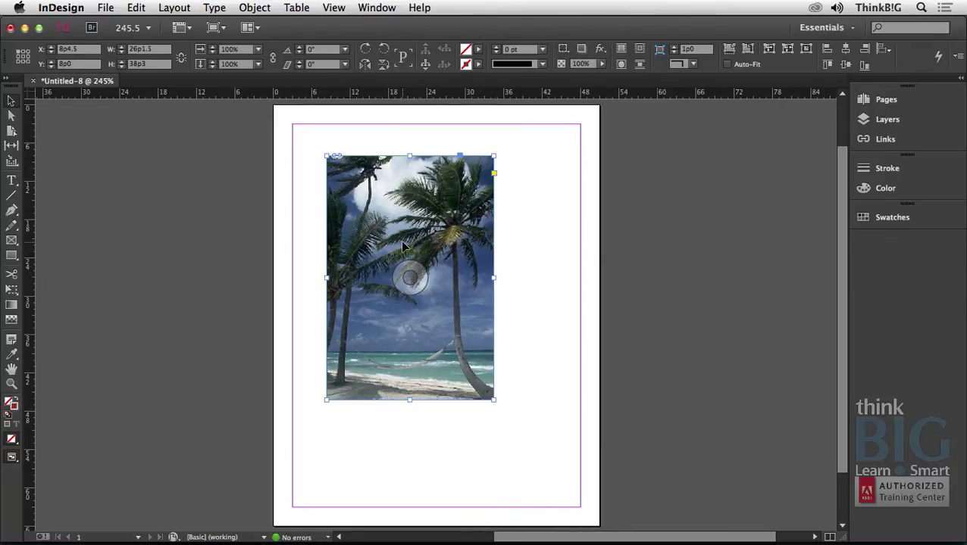
Step: Scale the beach photo frame to 75% (19p7.125 by 28p8.25), then deselect it
click(258, 50)
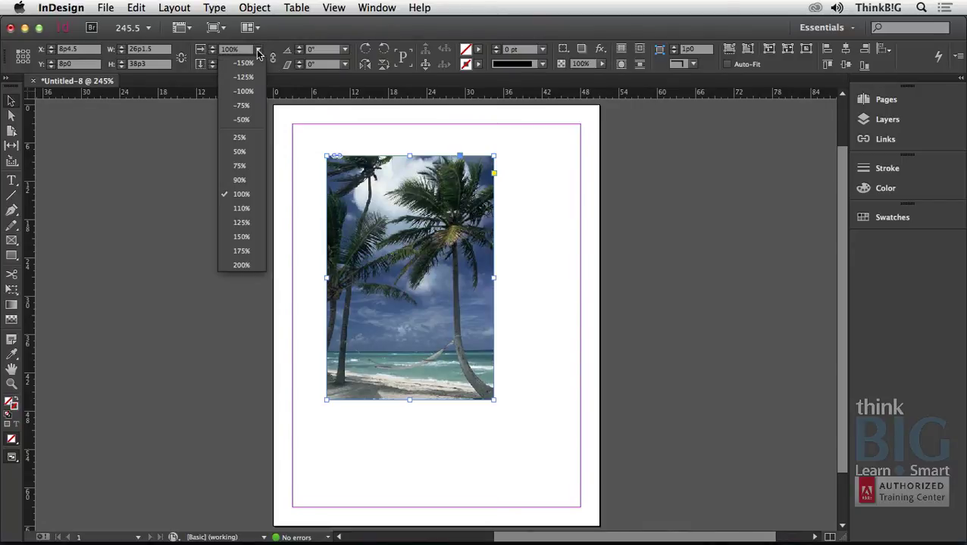
click(247, 166)
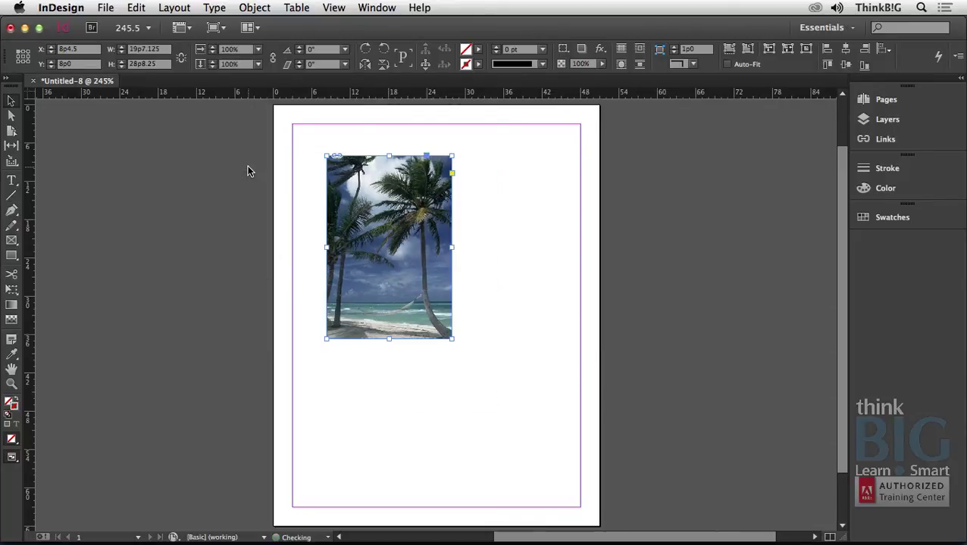
click(394, 239)
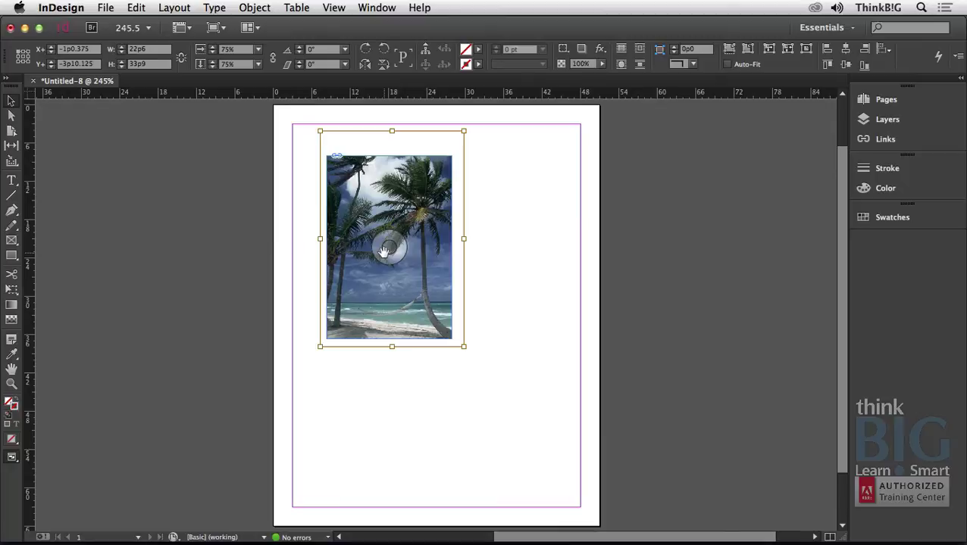
click(488, 212)
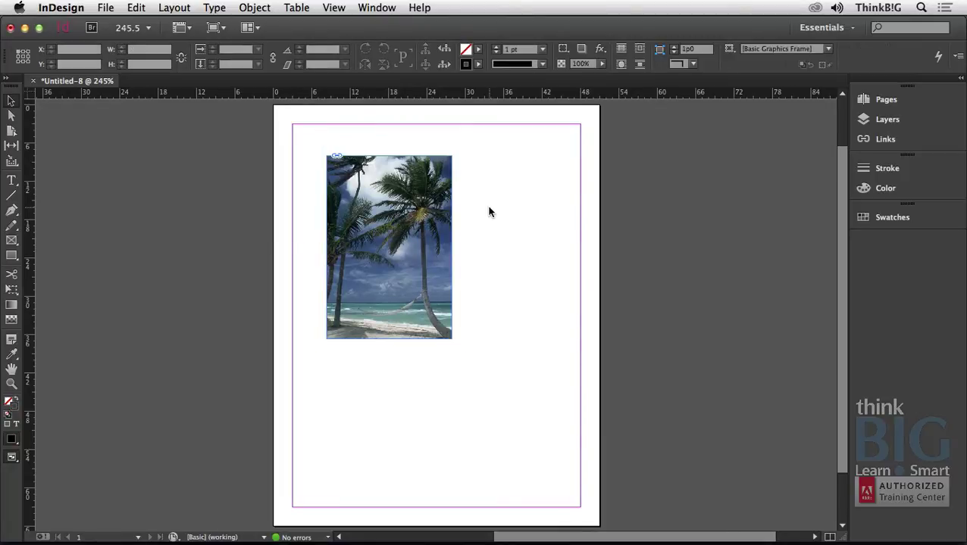
Step: Select the beach image frame and delete it from Untitled-8
click(430, 174)
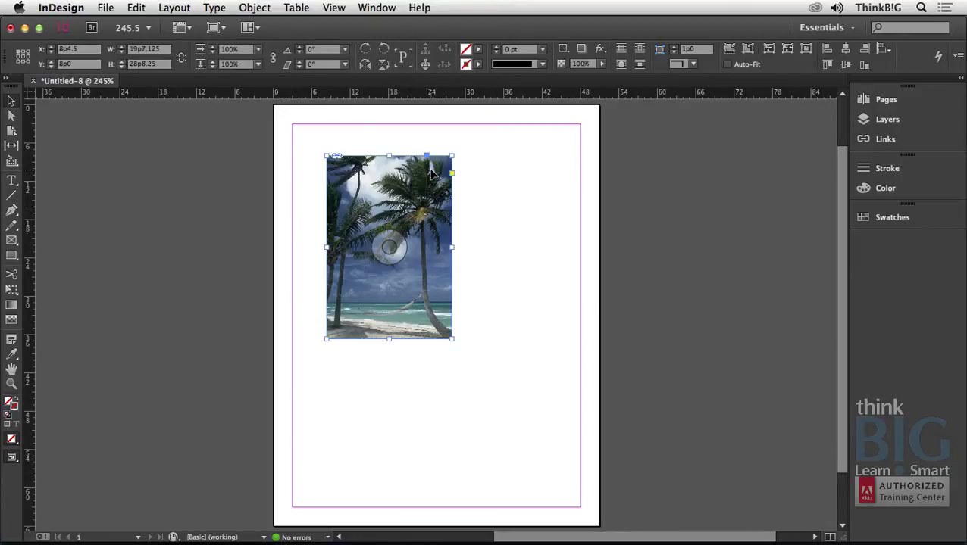
key(Delete)
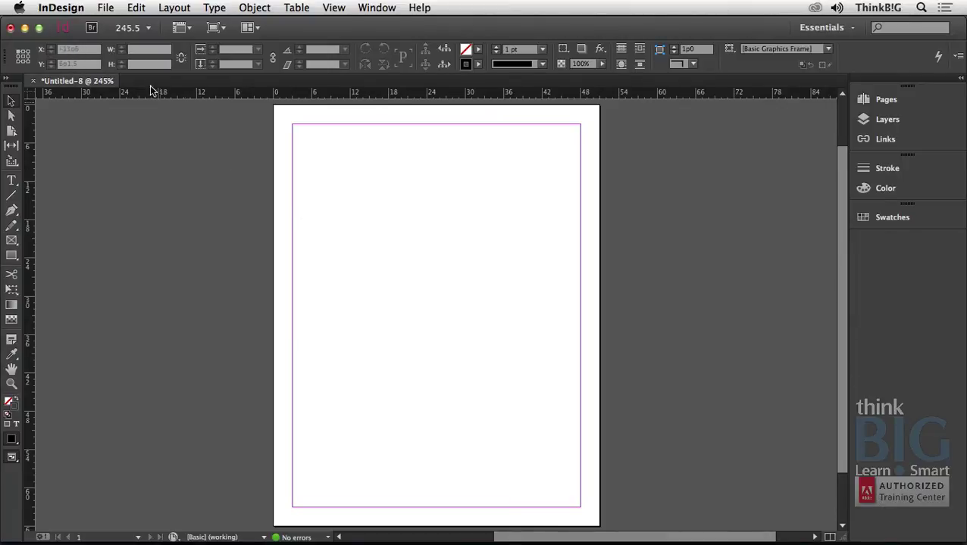
Step: Switch to Bridge and browse the 1 Placing Graphics favorite folder
click(91, 28)
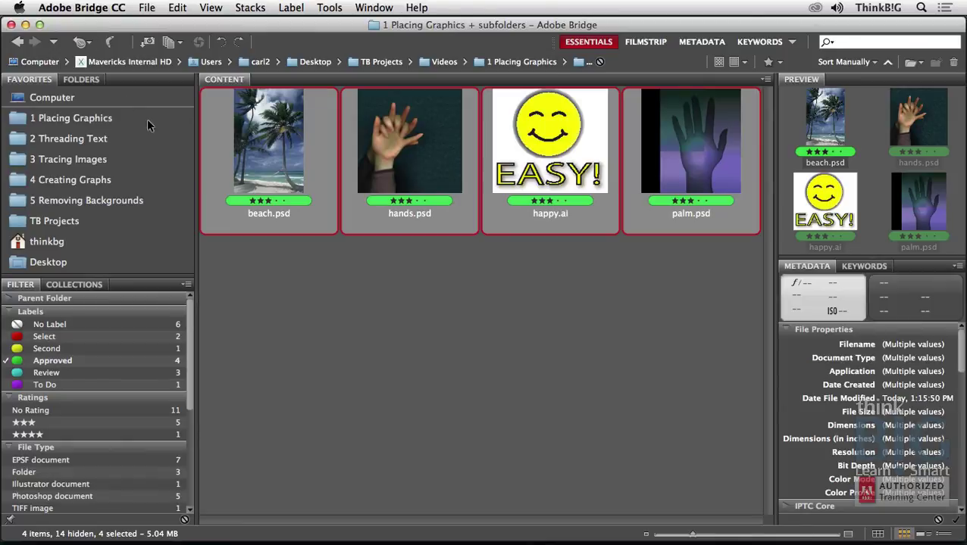
click(89, 120)
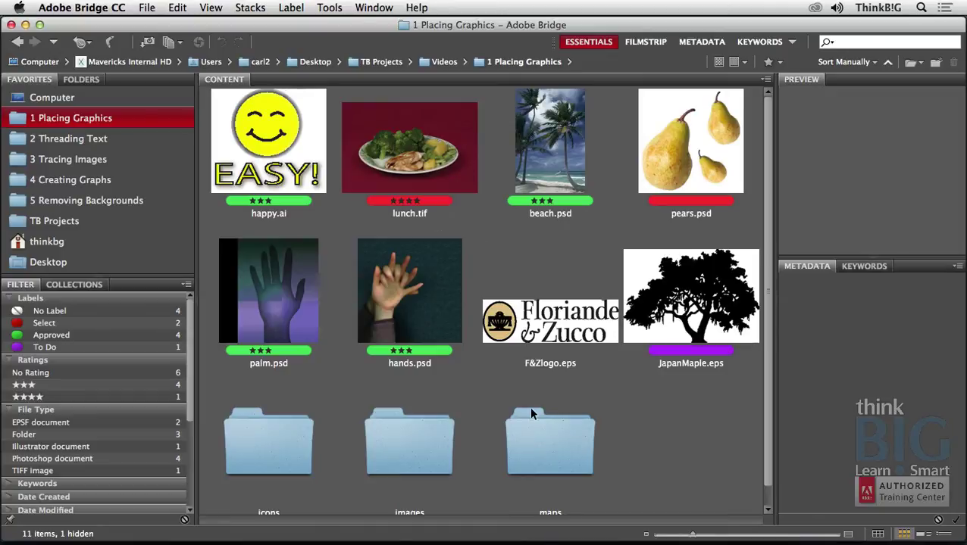
scroll(529, 406, down, 1)
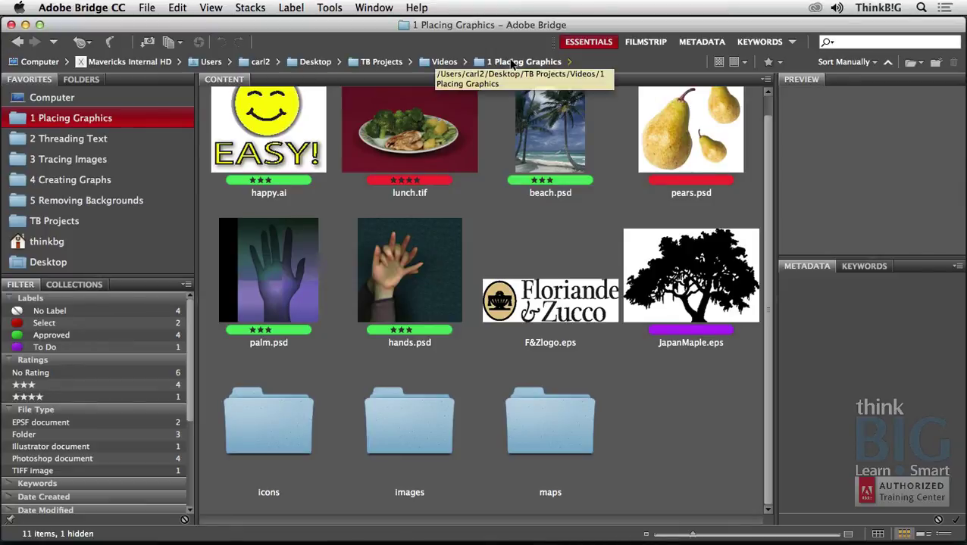
Step: Show items from all subfolders and select beach.psd
click(568, 62)
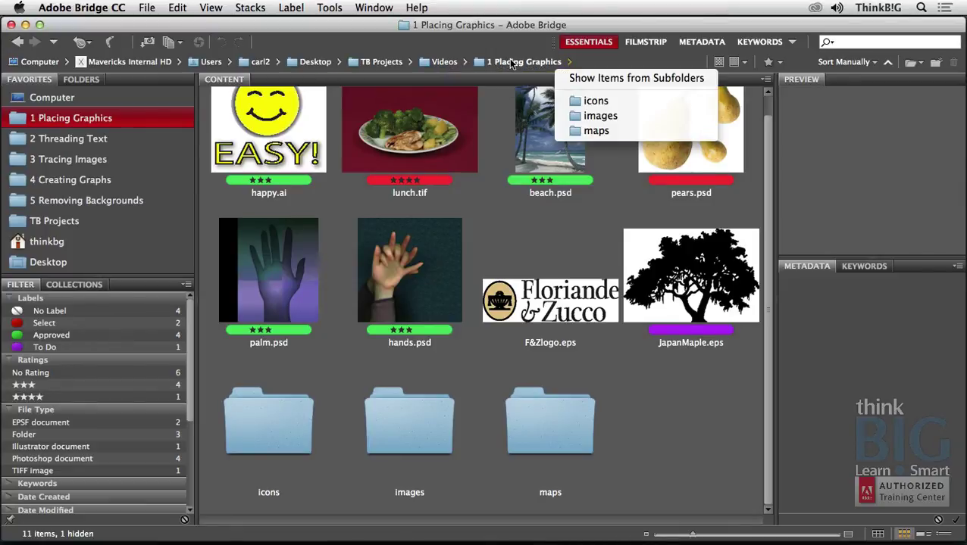
click(618, 78)
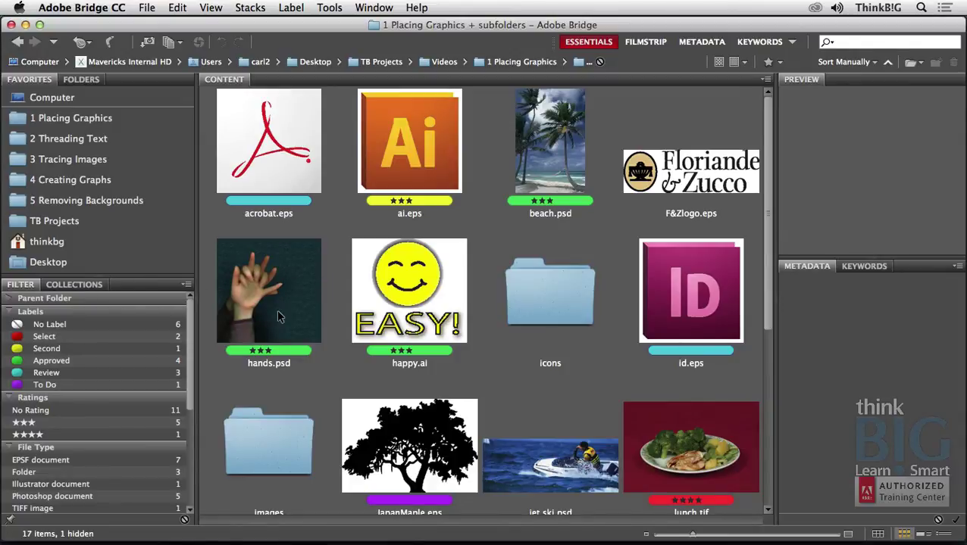
click(547, 147)
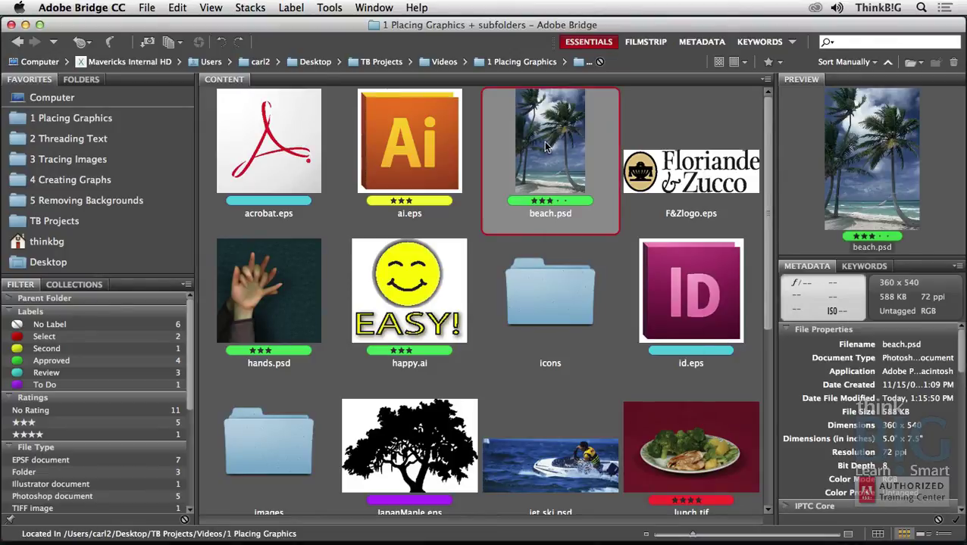
Step: Try different star ratings on beach.psd, leaving it at three stars
right_click(543, 145)
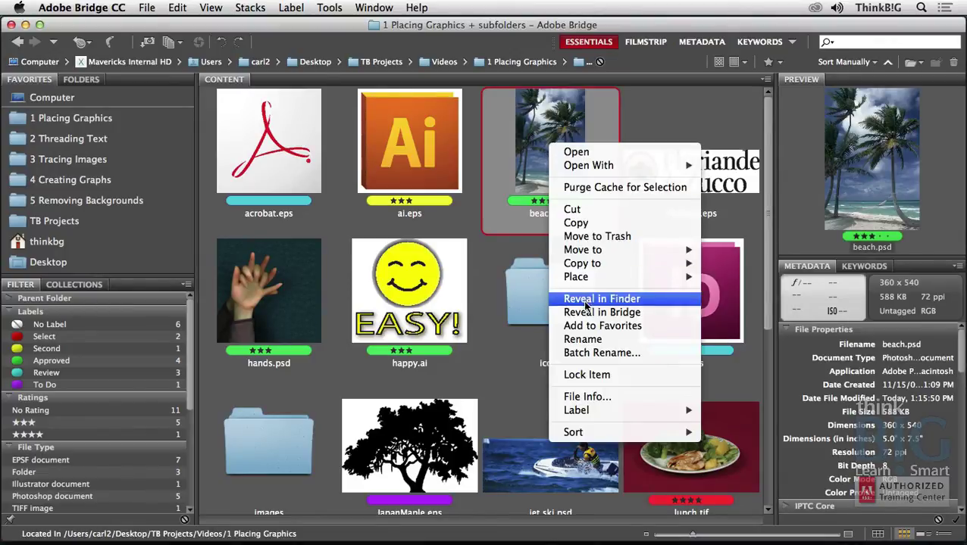
mouse_move(578, 415)
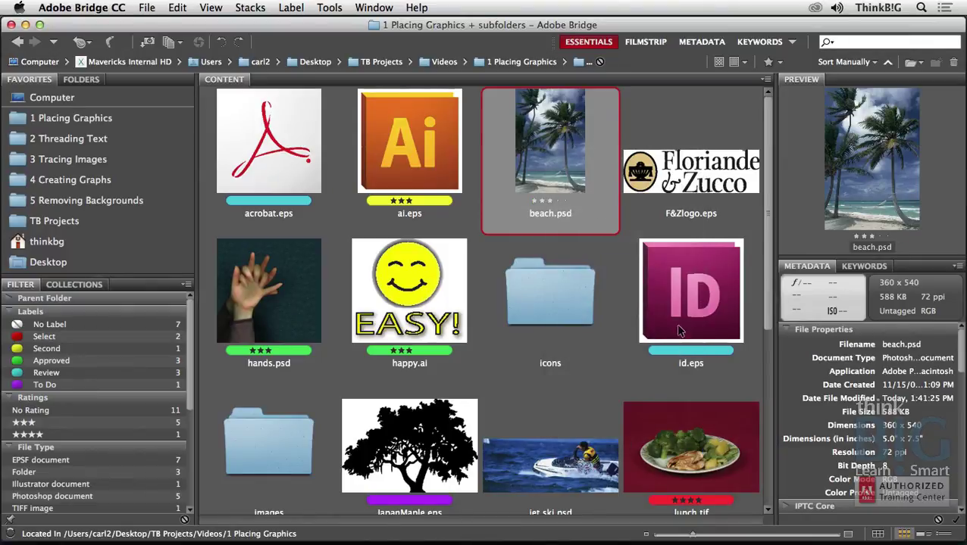
click(556, 201)
click(561, 201)
click(549, 201)
Step: Apply the green Approved label to beach.psd
right_click(540, 174)
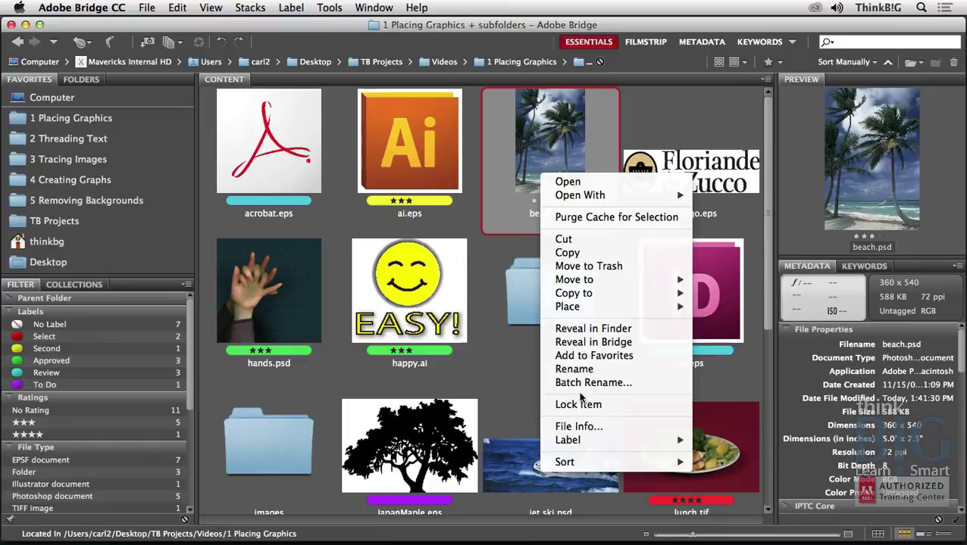
mouse_move(578, 440)
click(731, 481)
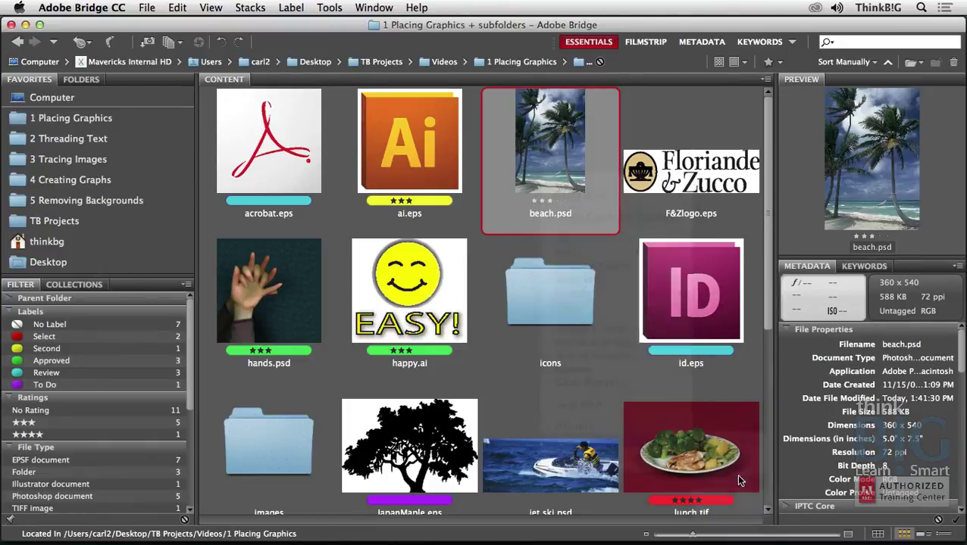
Step: Filter to Approved and select beach.psd, hands.psd, happy.ai and palm.psd for placing
click(52, 361)
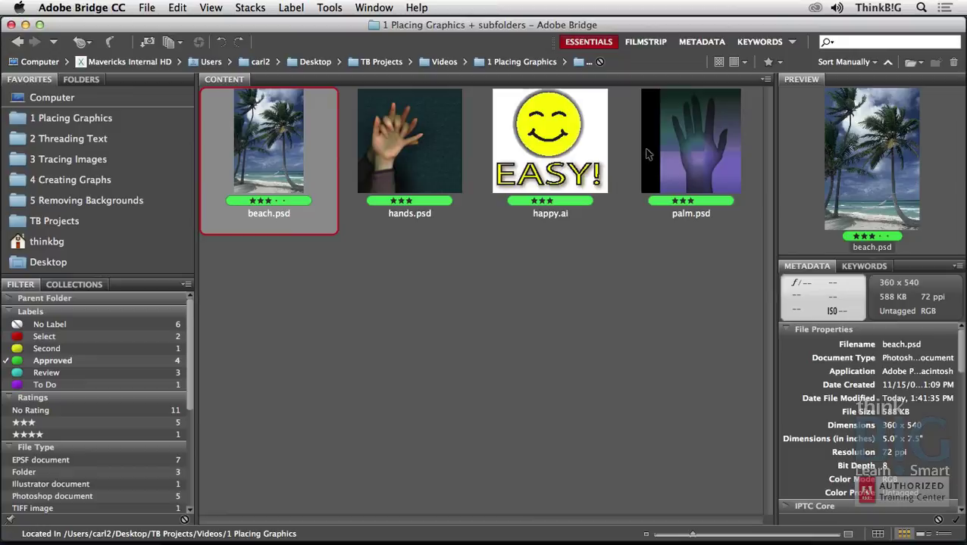
shift+click(695, 150)
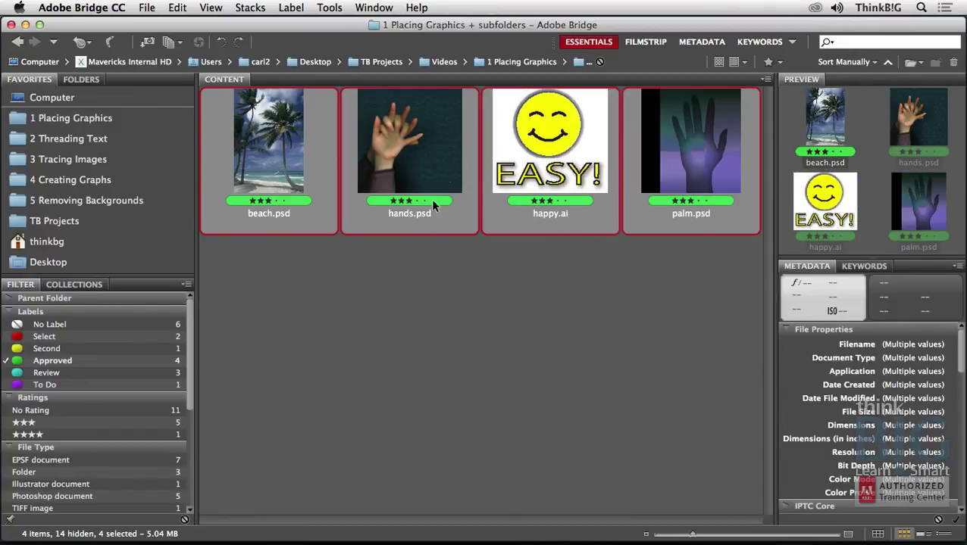
click(147, 7)
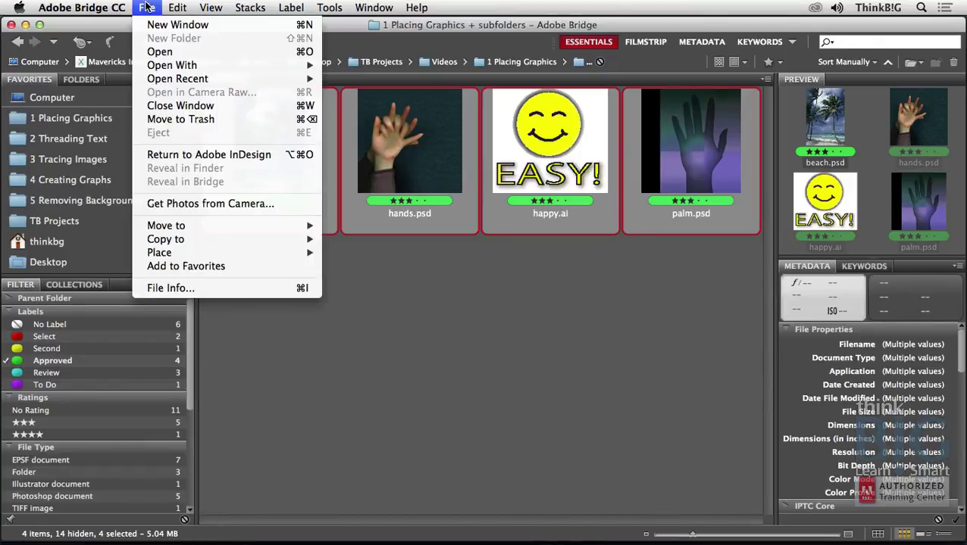
mouse_move(199, 251)
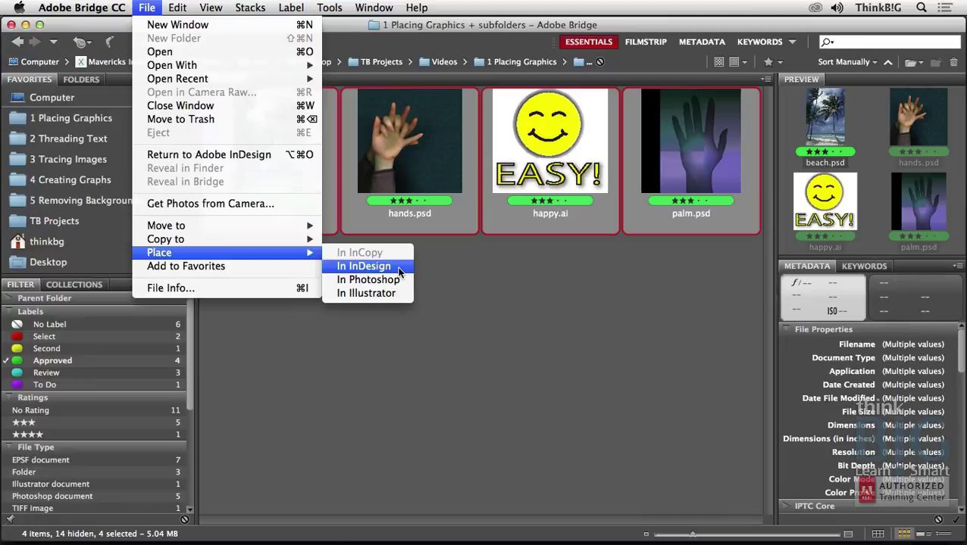
Step: Place the four images into InDesign as a 2x2 grid drawn from the top-left margin
click(363, 266)
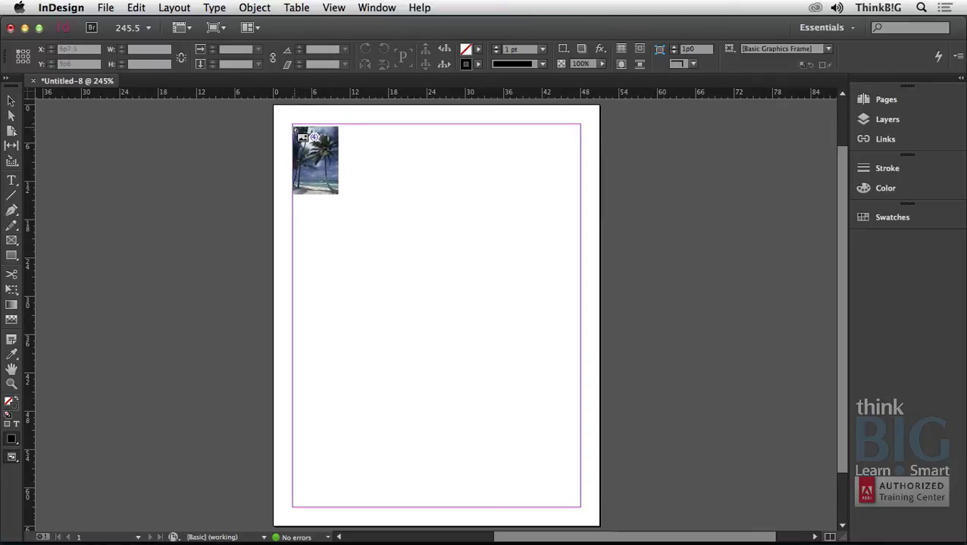
drag(295, 127, 580, 373)
key(Right)
key(Up)
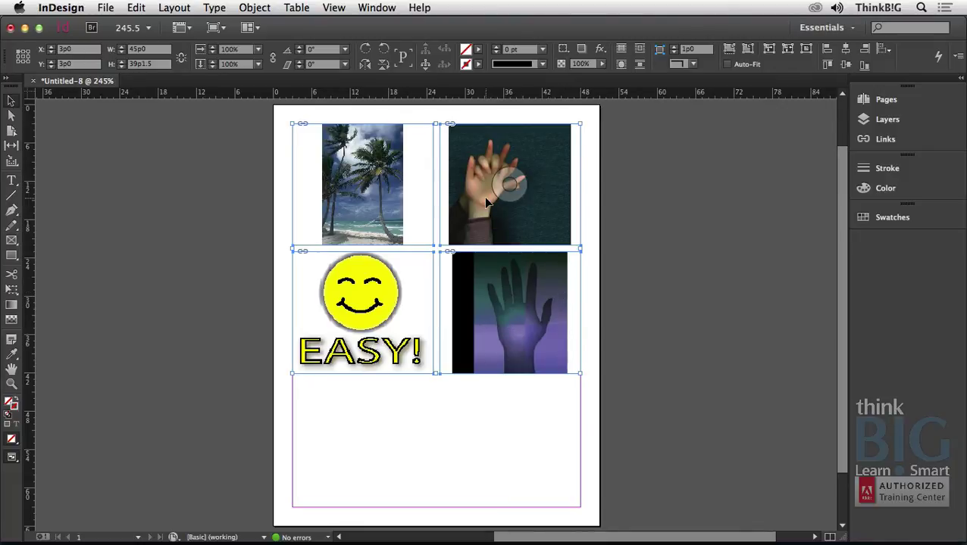
Step: Fill all grid frames proportionally, reposition the palm photo to show the beach, and select all frames
right_click(486, 280)
mouse_move(539, 345)
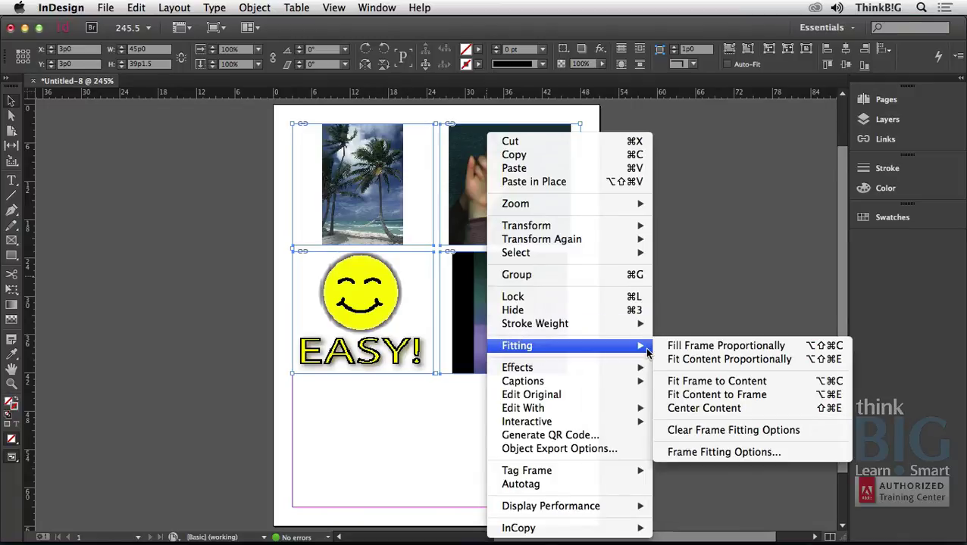
click(698, 350)
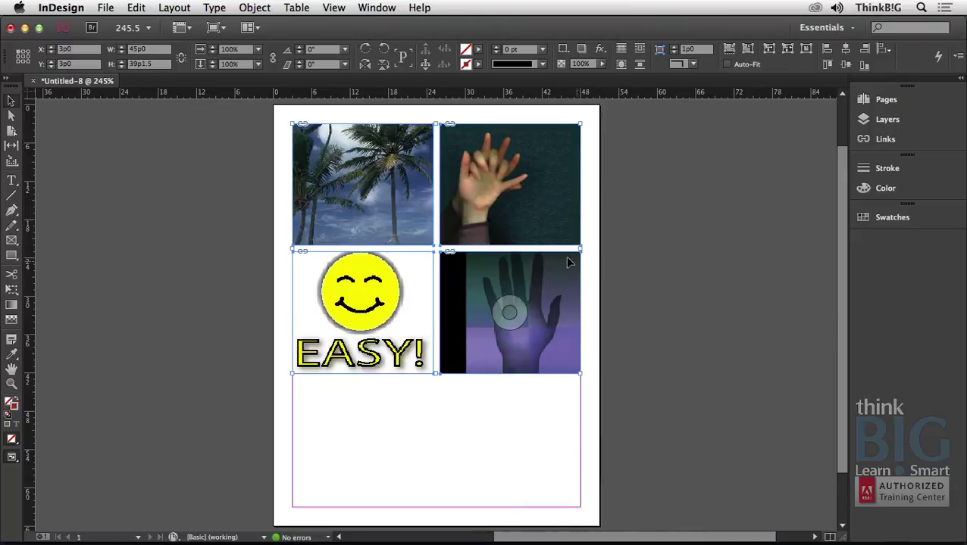
mouse_move(372, 184)
mouse_down()
mouse_move(367, 166)
mouse_move(366, 195)
mouse_up()
key(super+a)
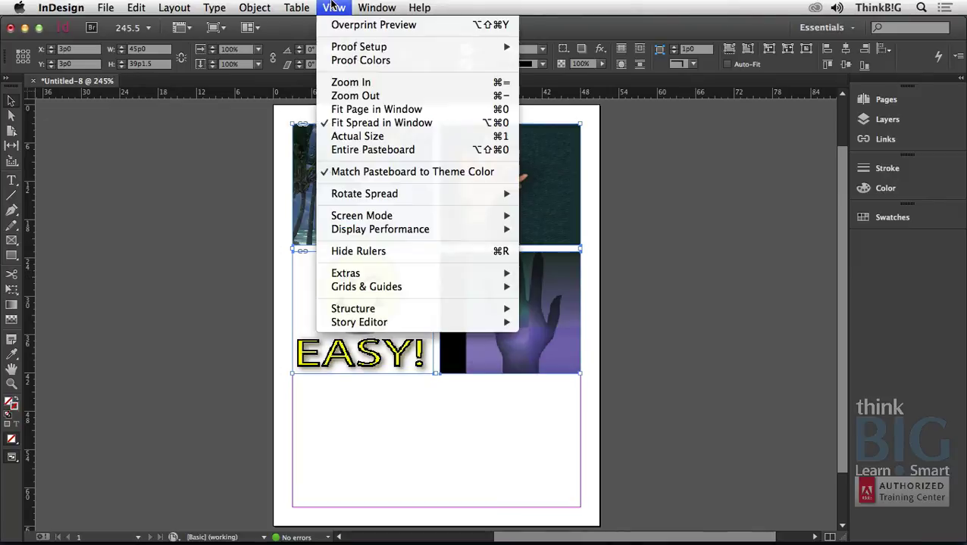
Step: Set InDesign's Display Performance to High Quality Display so the four grid images render sharply
click(334, 8)
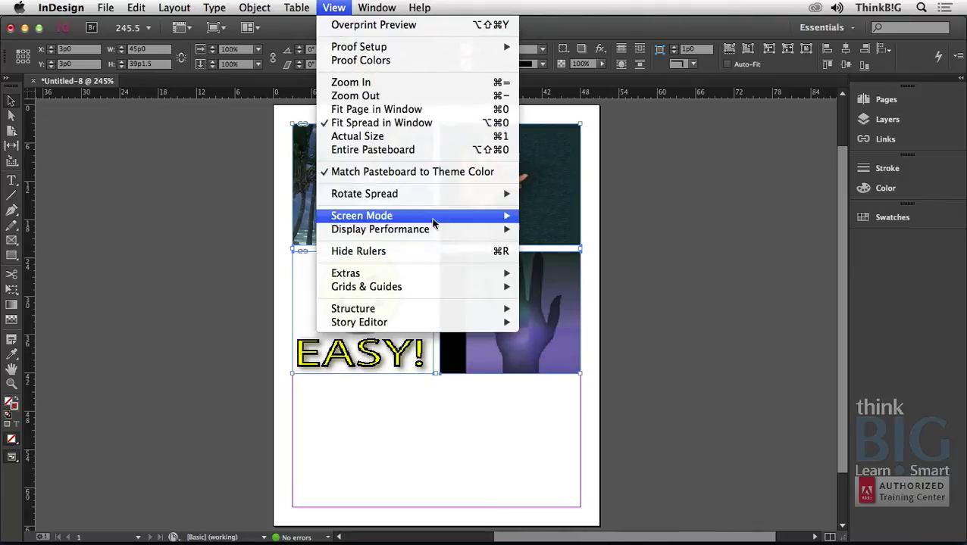
mouse_move(440, 227)
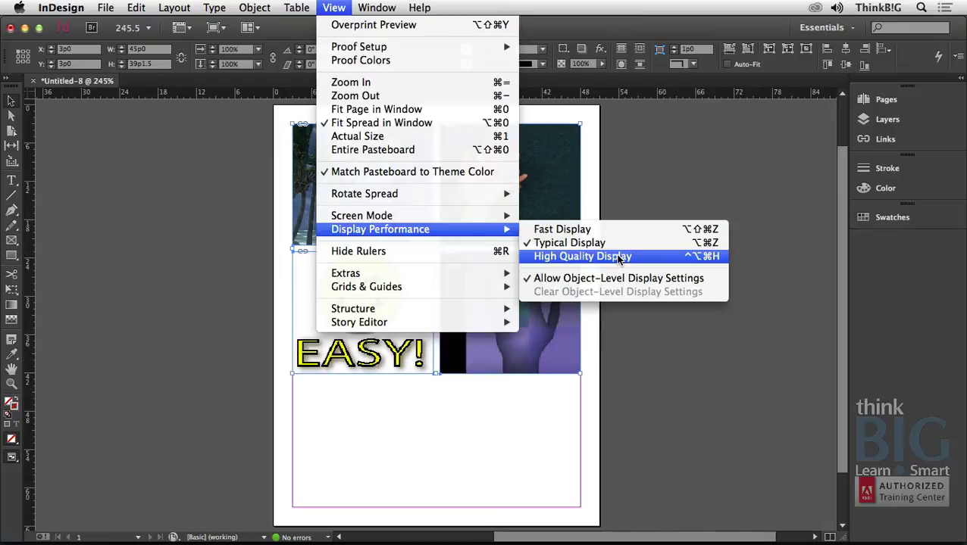
click(618, 257)
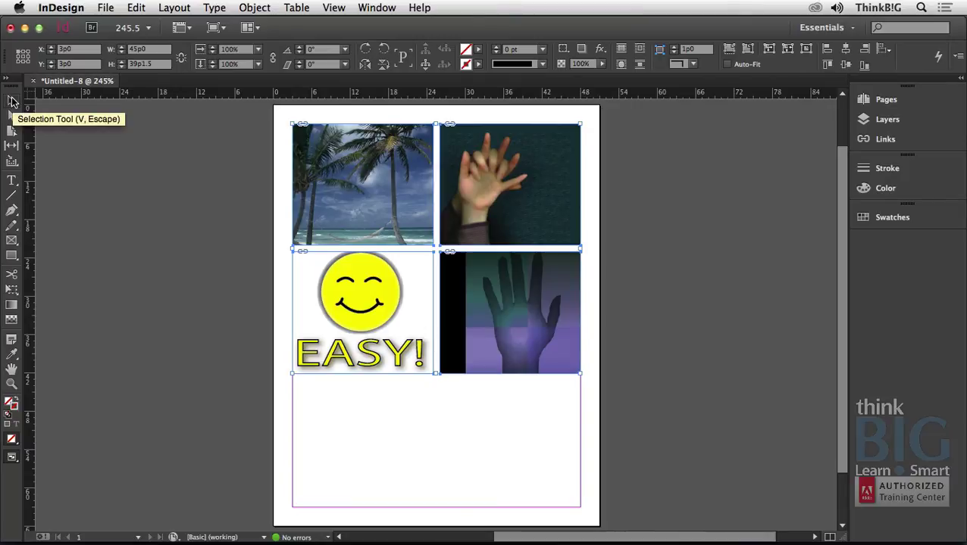
Step: In Object Layer Options for the hands image, choose the Green Glow layer comp
click(644, 187)
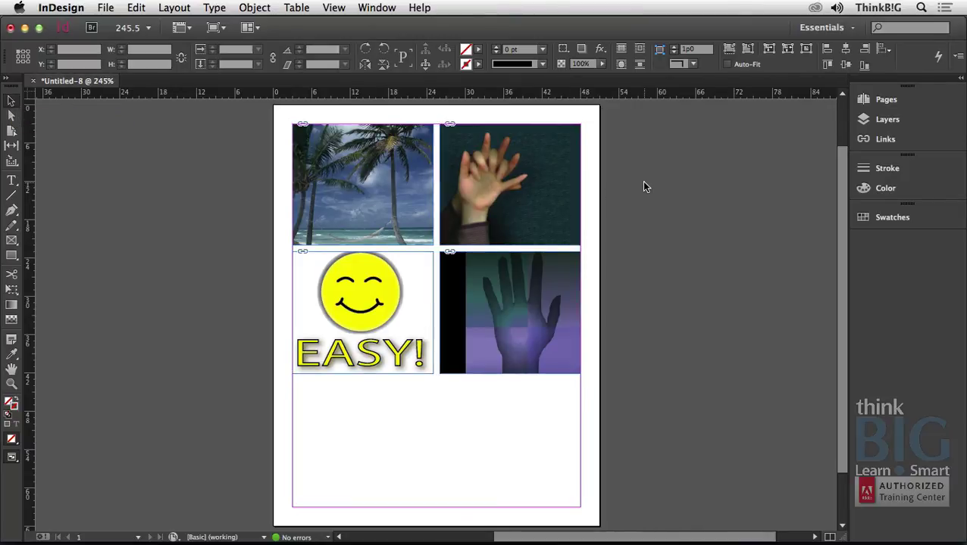
click(542, 180)
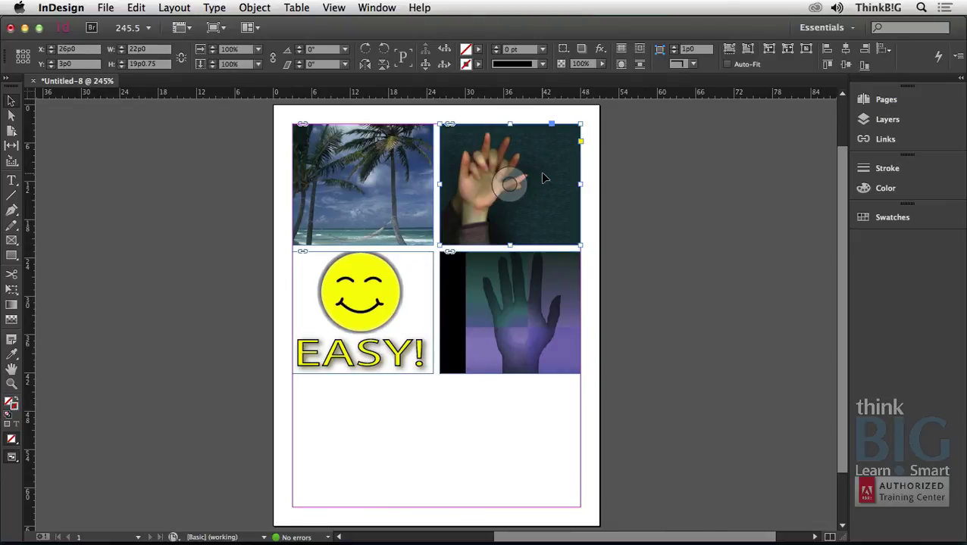
right_click(543, 178)
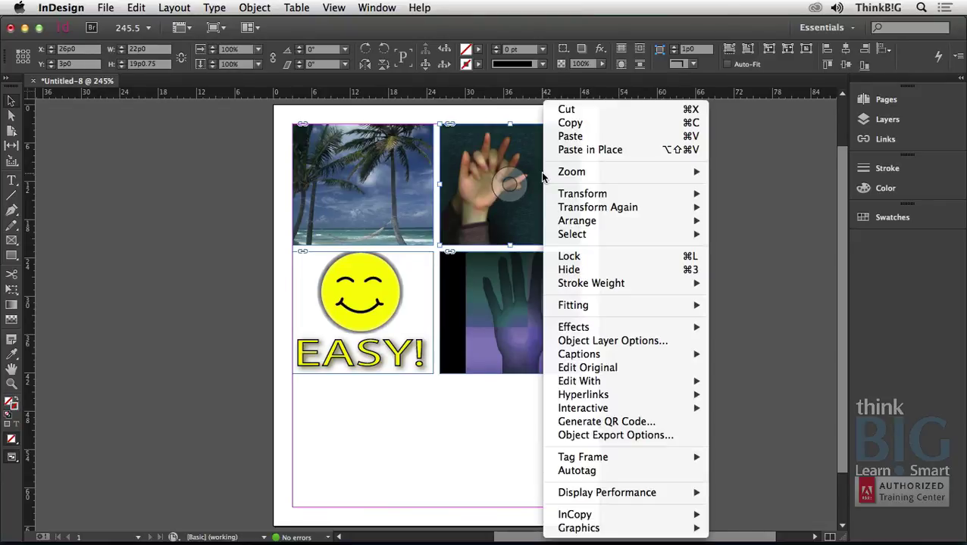
click(631, 342)
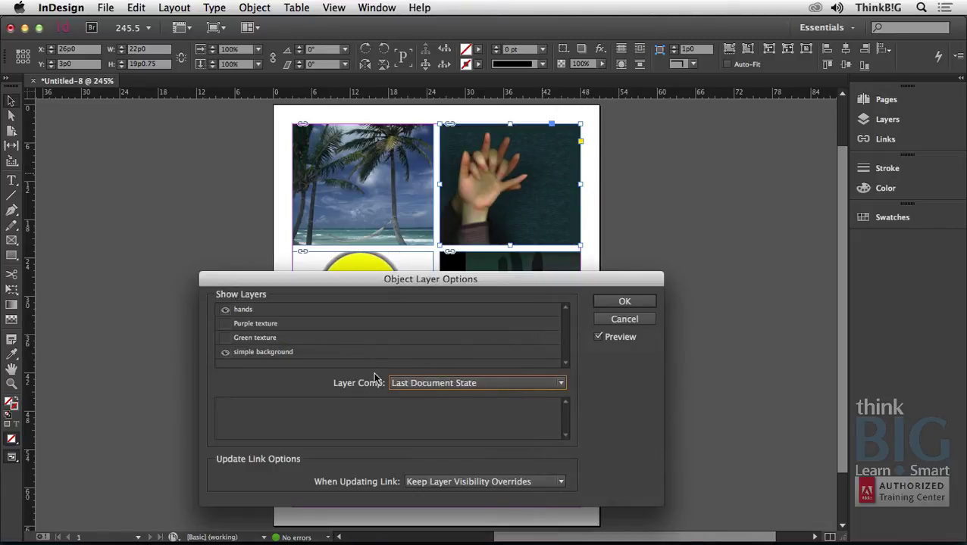
click(513, 385)
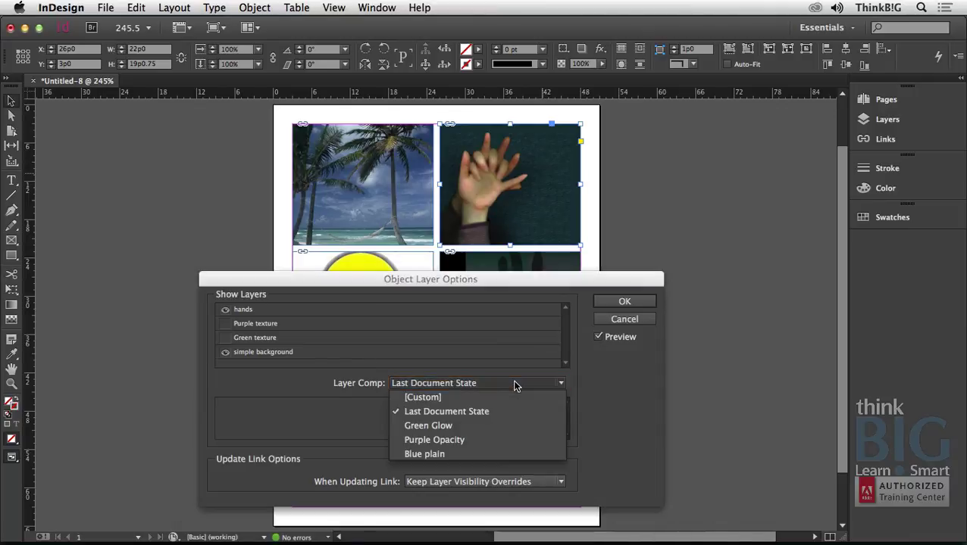
click(485, 426)
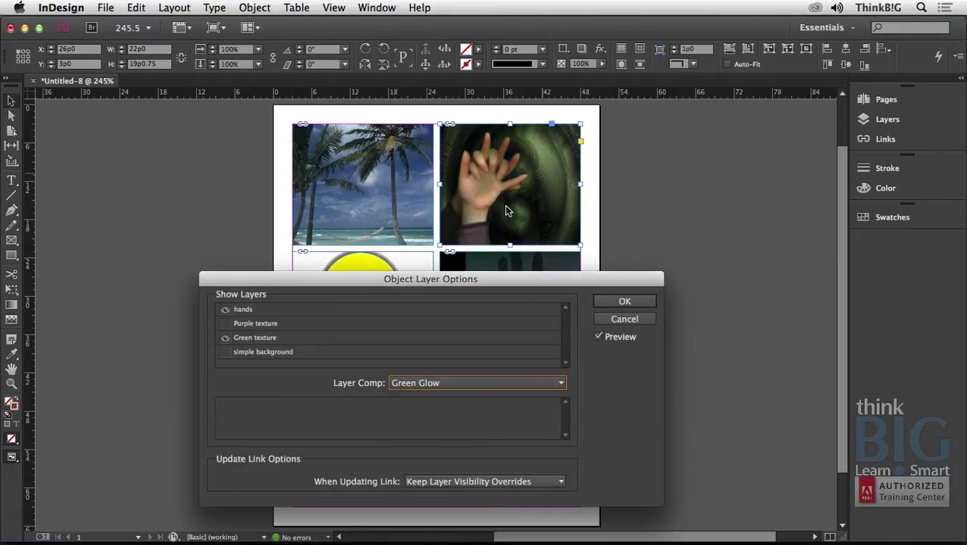
Step: Toggle the hands and Green texture layers off and on, confirm, then check the purple hand frame
click(225, 311)
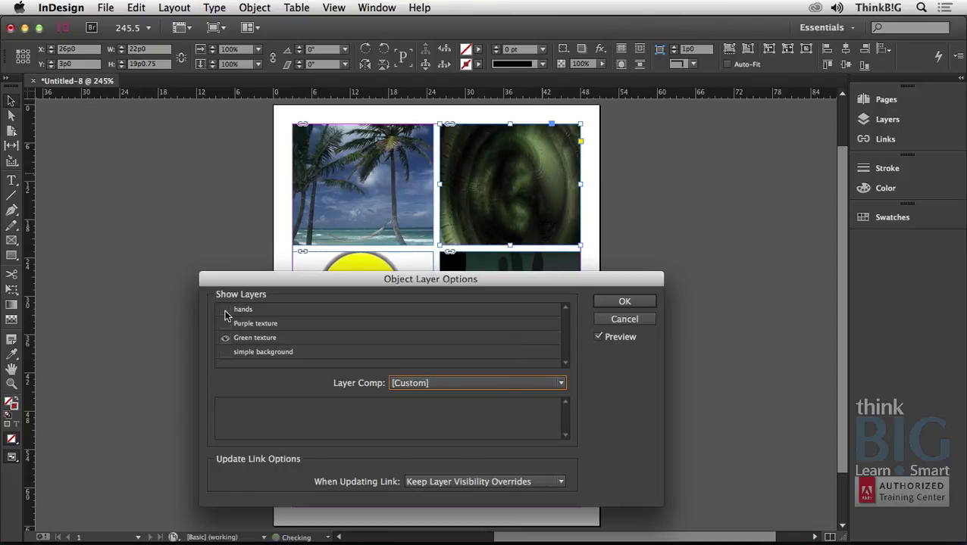
click(225, 310)
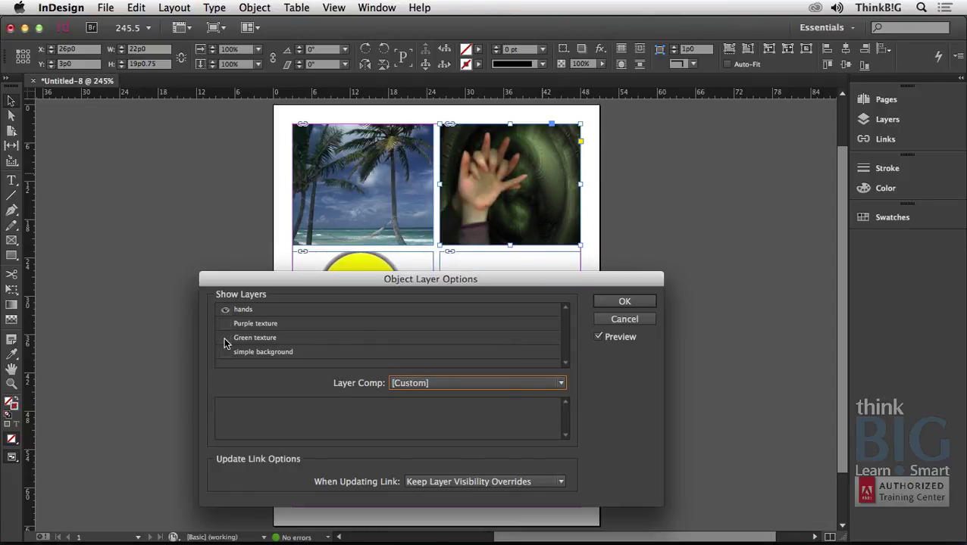
click(225, 338)
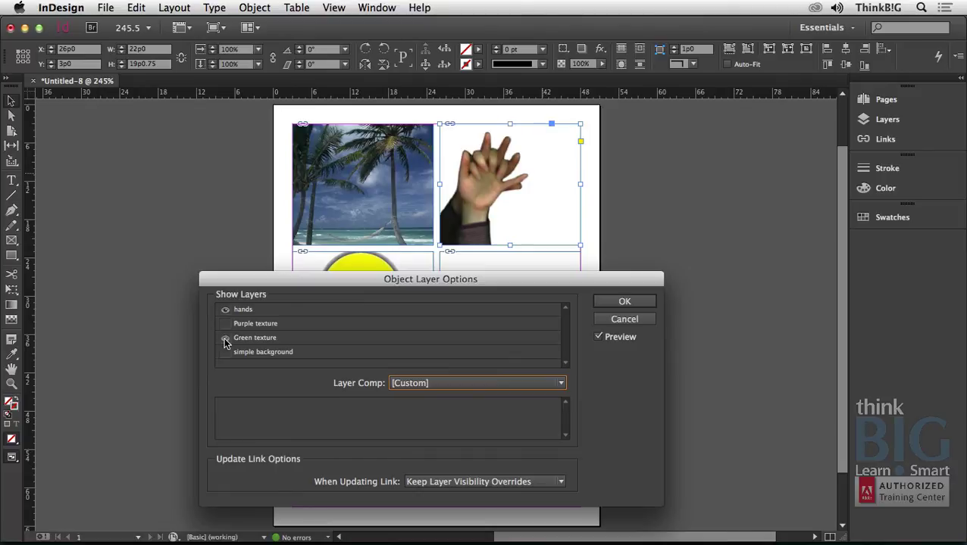
click(225, 339)
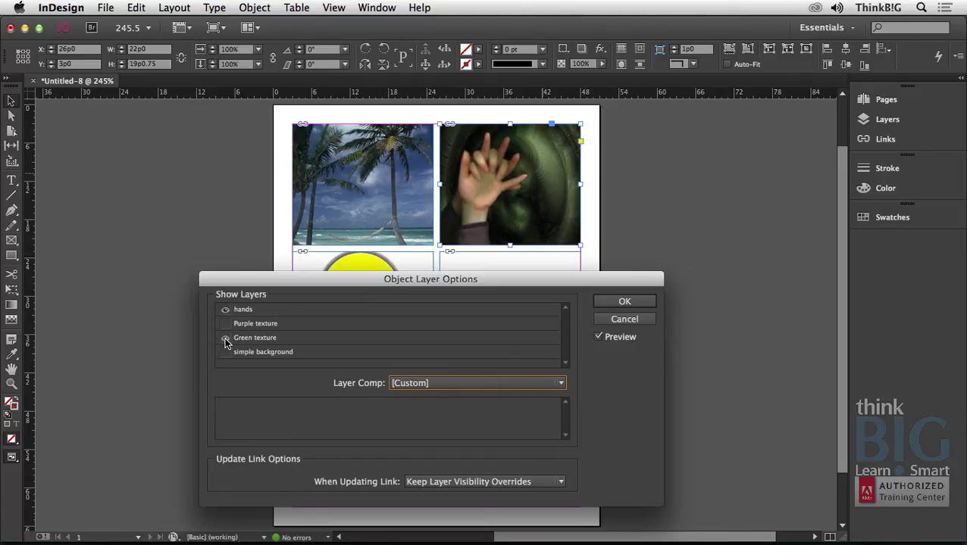
click(623, 302)
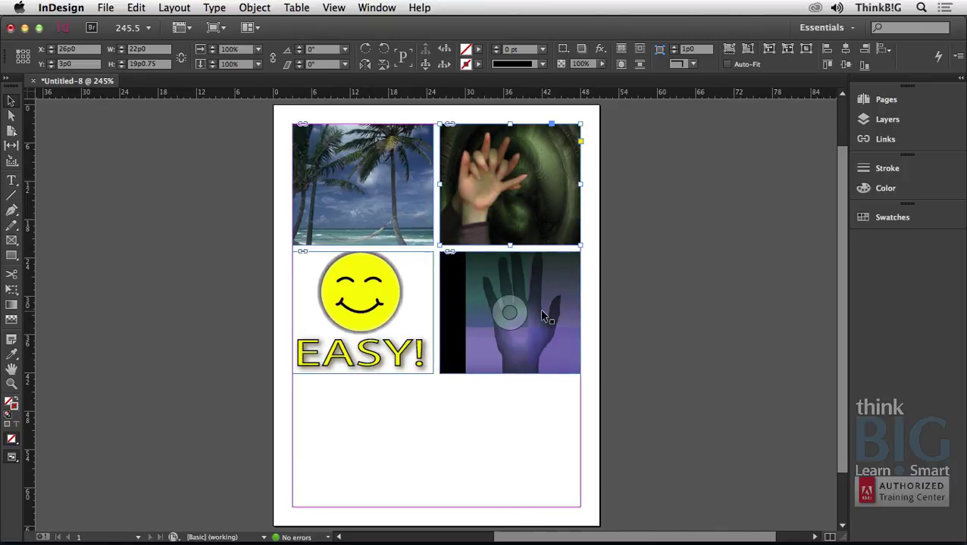
click(541, 311)
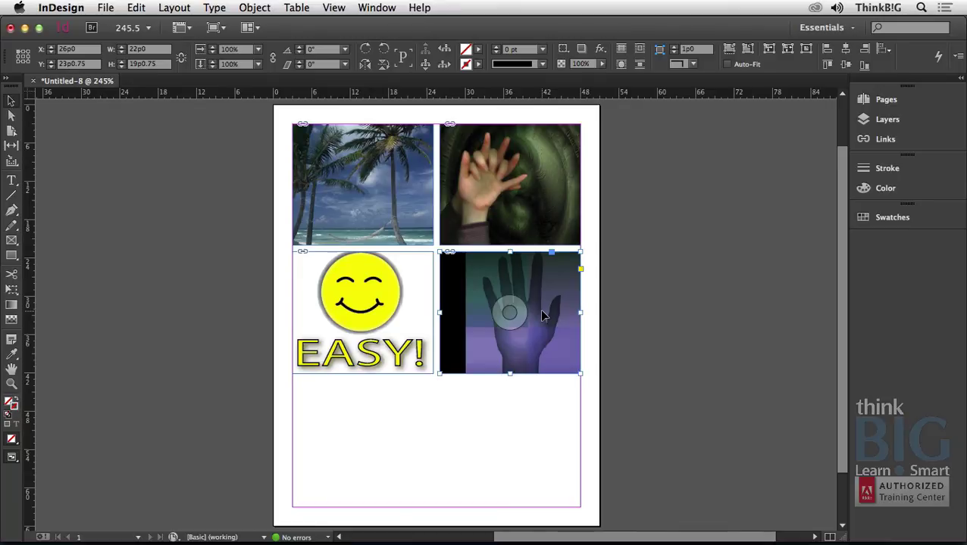
click(613, 289)
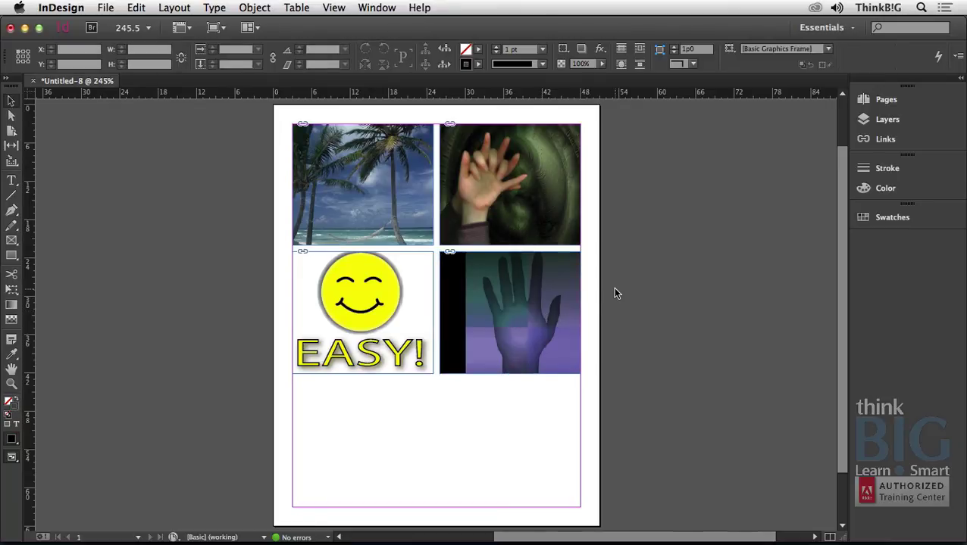
Step: Switch to Safari, showing the thinkbiglearnsmart.com home page
key(super+Tab)
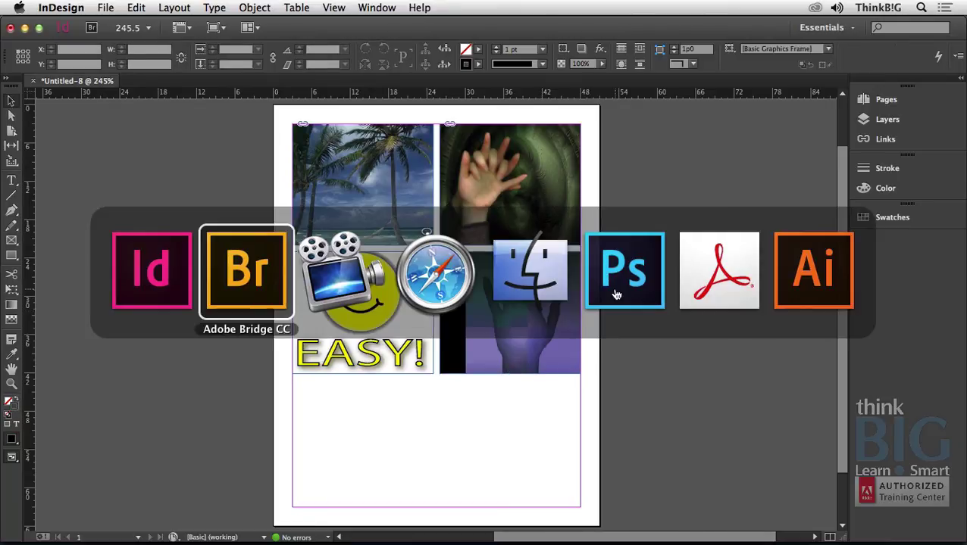
key(super+Tab)
key(super+Tab)
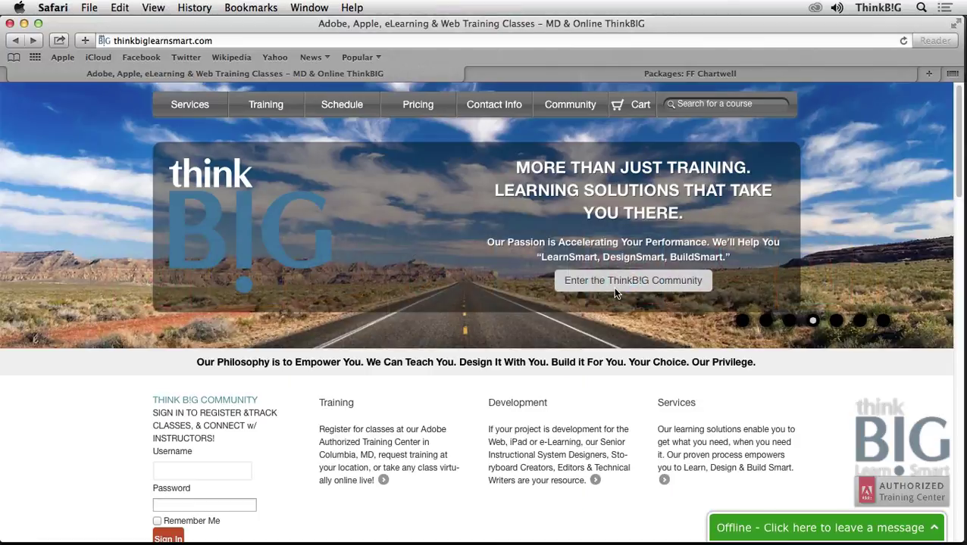